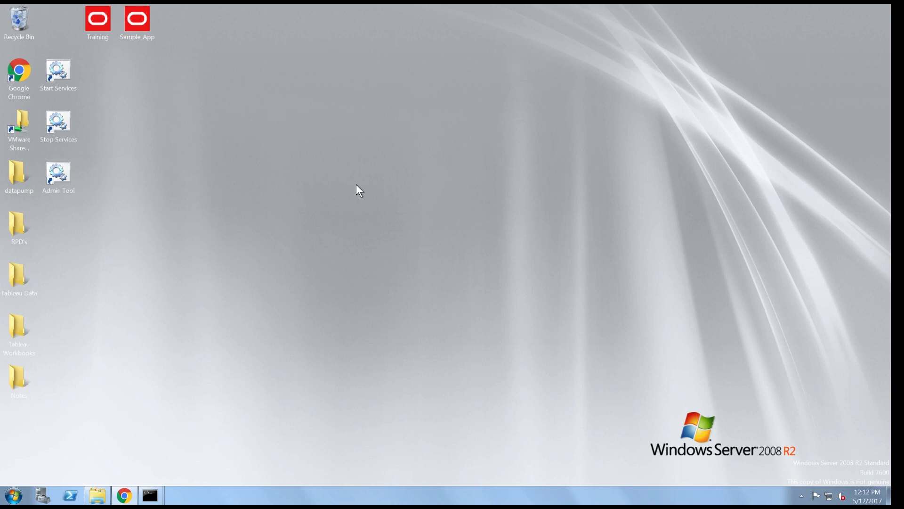
Step: Launch the Administration Tool and load the repository online after entering the password
{"action": "double_click", "coordinate": [63, 173]}
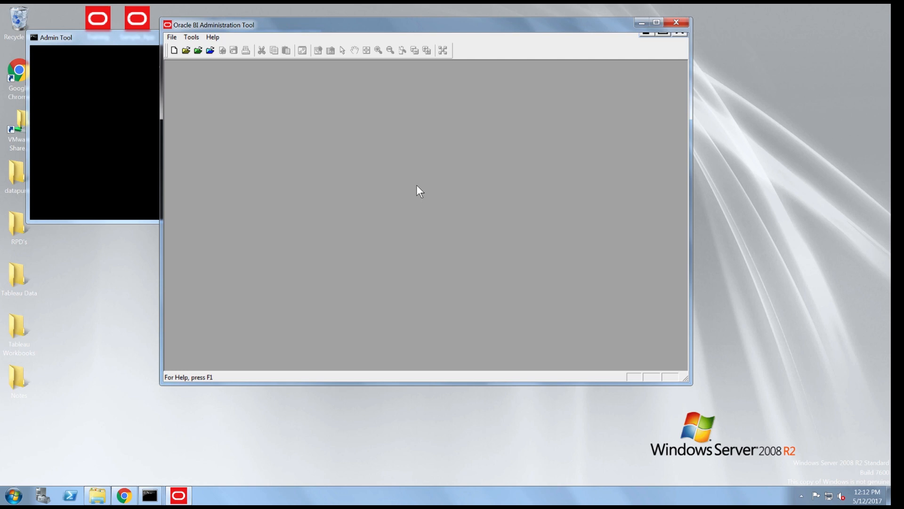
{"action": "left_click", "coordinate": [210, 50]}
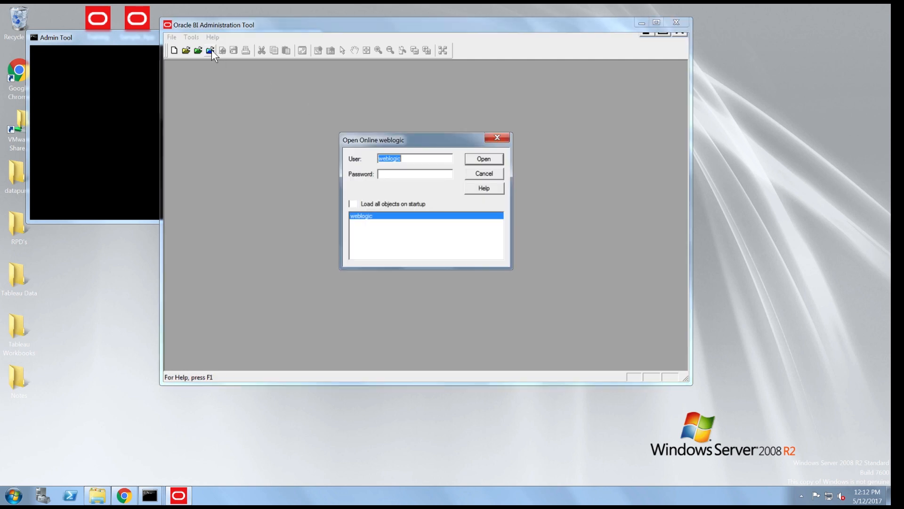
{"action": "left_click", "coordinate": [401, 176]}
{"action": "key", "text": "Return"}
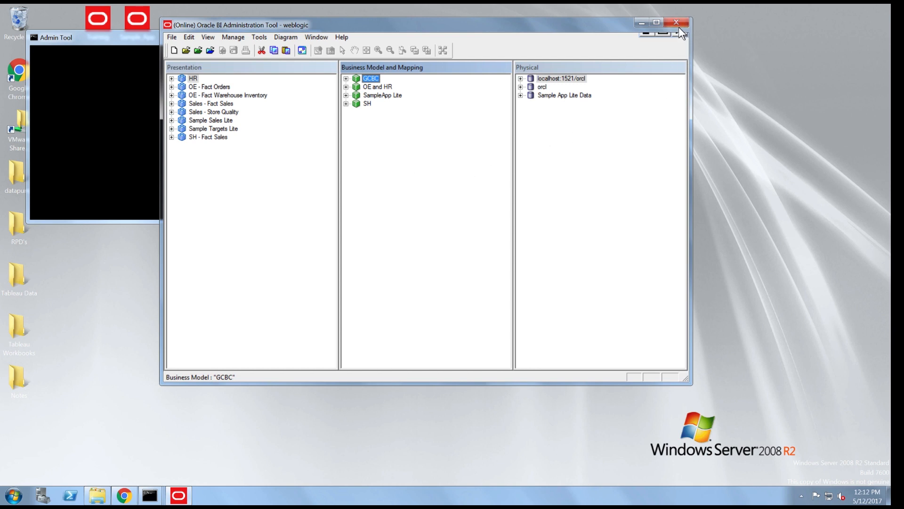
Step: Close the Administration Tool and restore the Command Prompt at the bitools bin folder
{"action": "left_click", "coordinate": [677, 24]}
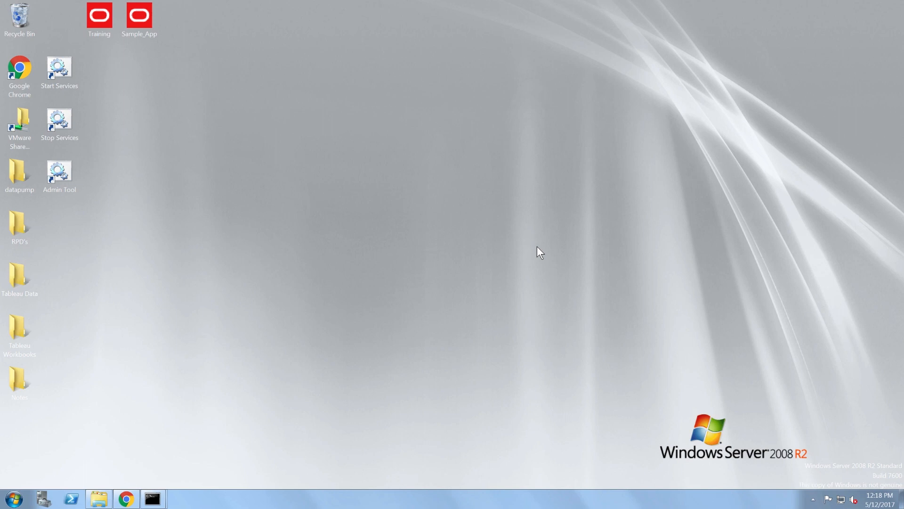
{"action": "left_click", "coordinate": [152, 500]}
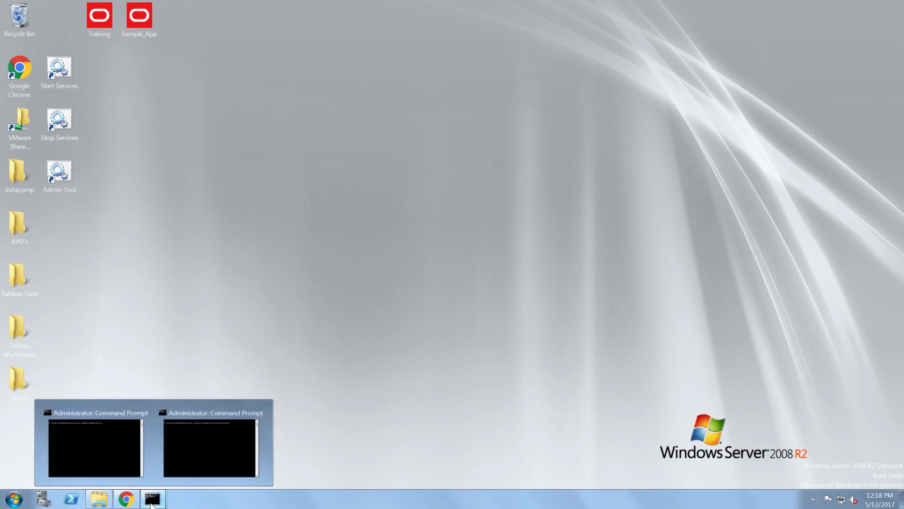
{"action": "left_click", "coordinate": [199, 454]}
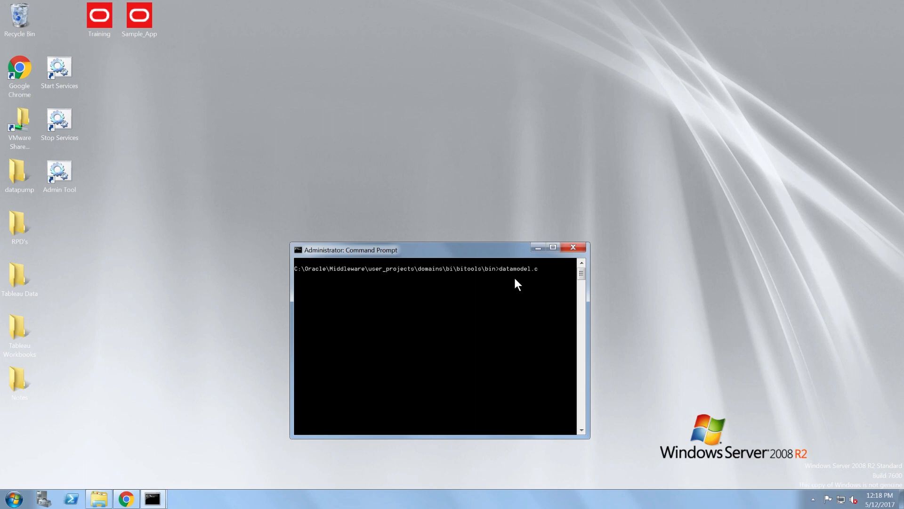
{"action": "type", "text": "md uploadrpd -"}
{"action": "type", "text": "i "}
{"action": "type", "text": "C:\\"}
{"action": "type", "text": "Users\\"}
Step: Run datamodel.cmd uploadrpd for Desktop\Sample_App.rpd to instance ssi as weblogic and supply the RPD password
{"action": "key", "text": "Tab"}
{"action": "type", "text": "\\"}
{"action": "type", "text": "D"}
{"action": "key", "text": "Tab"}
{"action": "type", "text": "\\"}
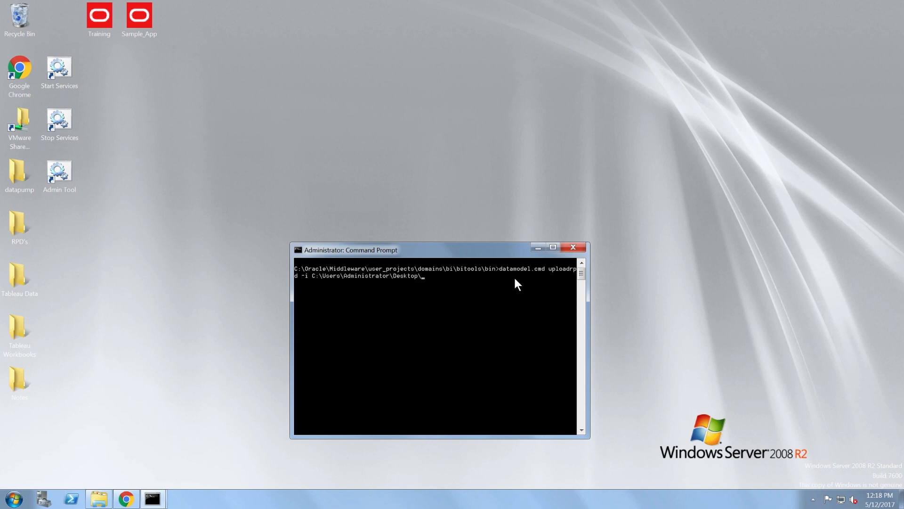
{"action": "type", "text": "Sam"}
{"action": "key", "text": "Tab"}
{"action": "type", "text": "-si"}
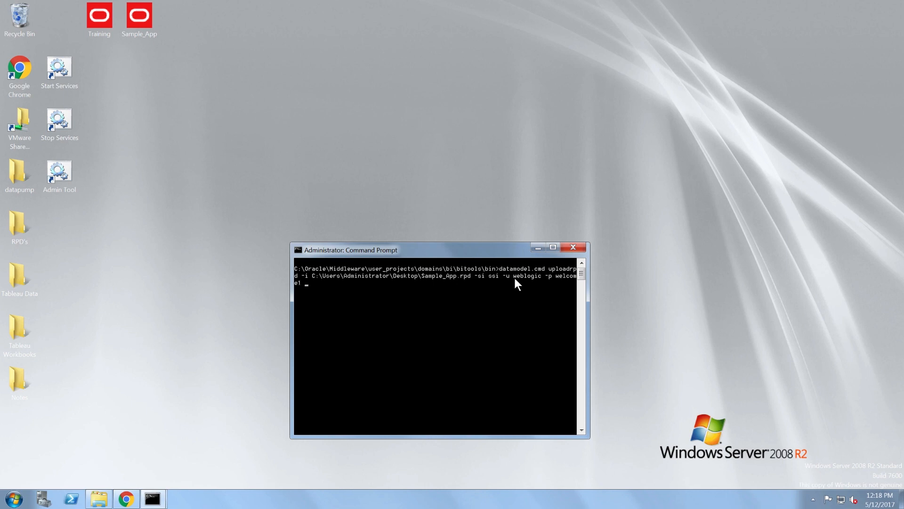
{"action": "key", "text": "Return"}
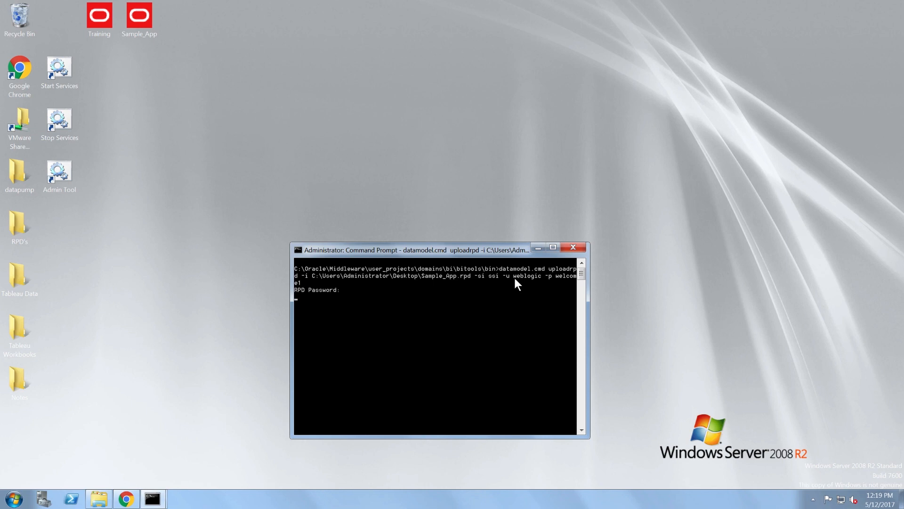
{"action": "key", "text": "Return"}
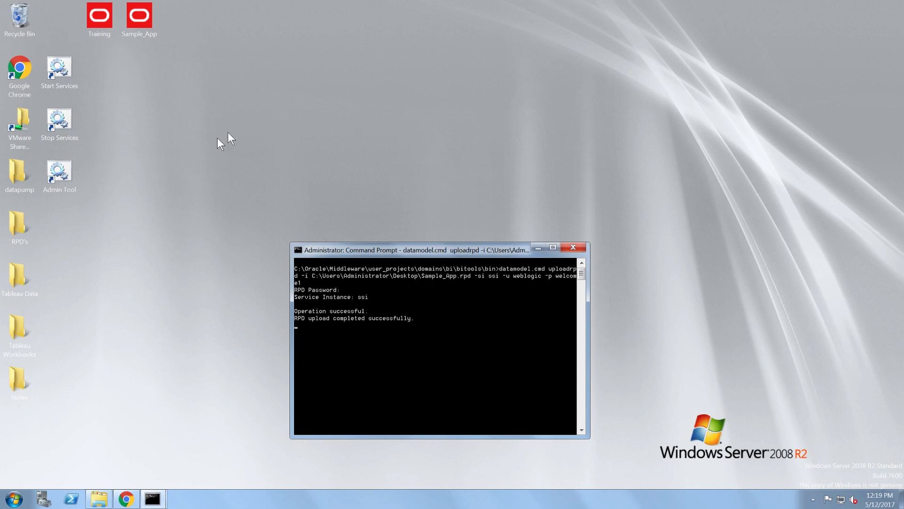
Step: Relaunch the Administration Tool, load the repository online to see the Sample App layers, then close it
{"action": "double_click", "coordinate": [55, 177]}
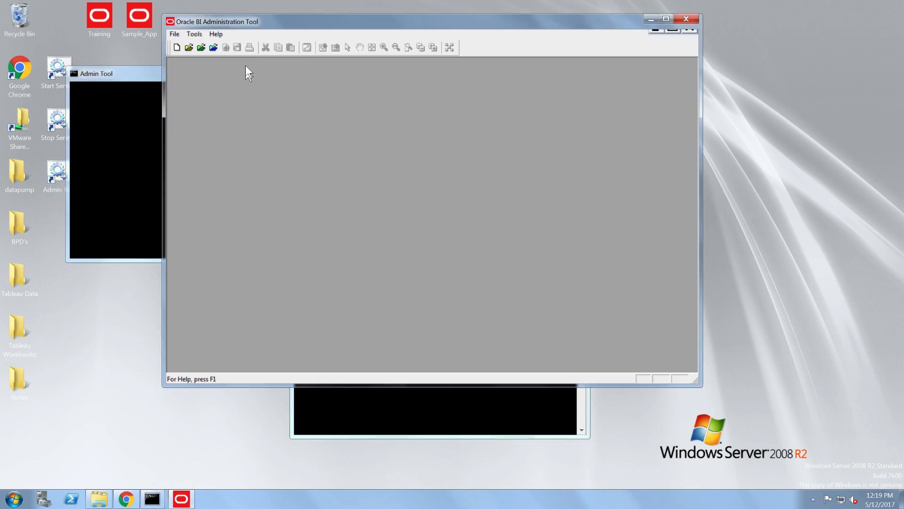
{"action": "left_click", "coordinate": [214, 48]}
{"action": "left_click", "coordinate": [408, 175]}
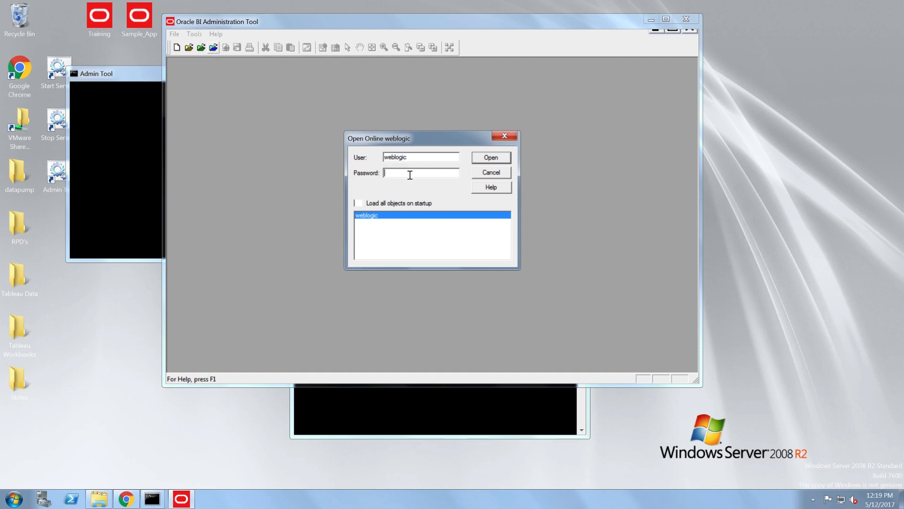
{"action": "key", "text": "Return"}
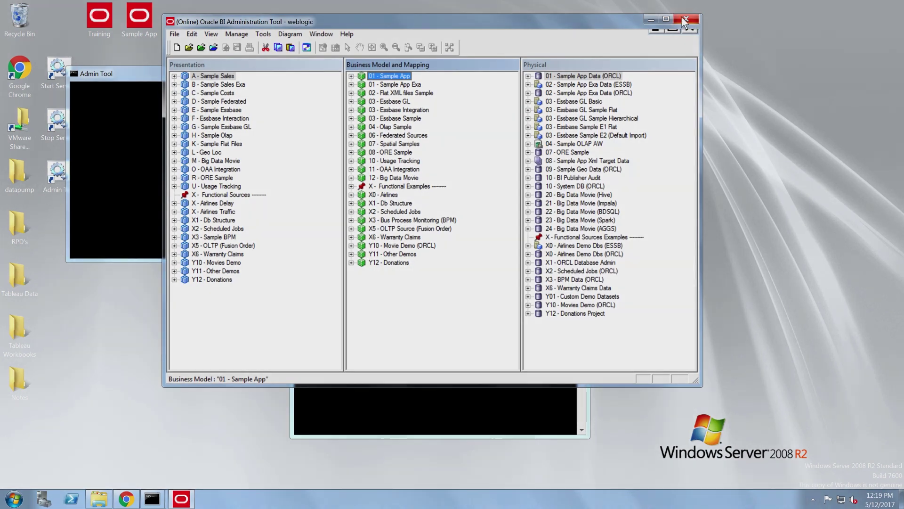
{"action": "left_click", "coordinate": [684, 22]}
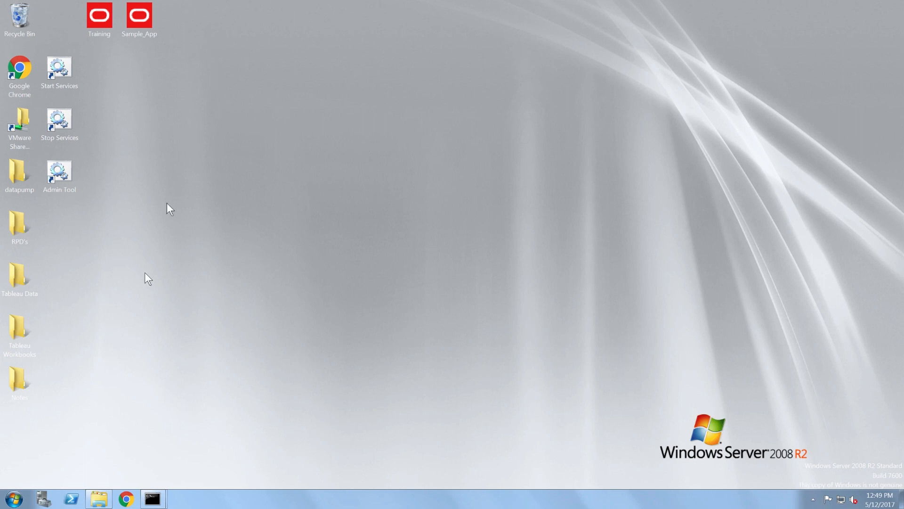
{"action": "left_click", "coordinate": [99, 500]}
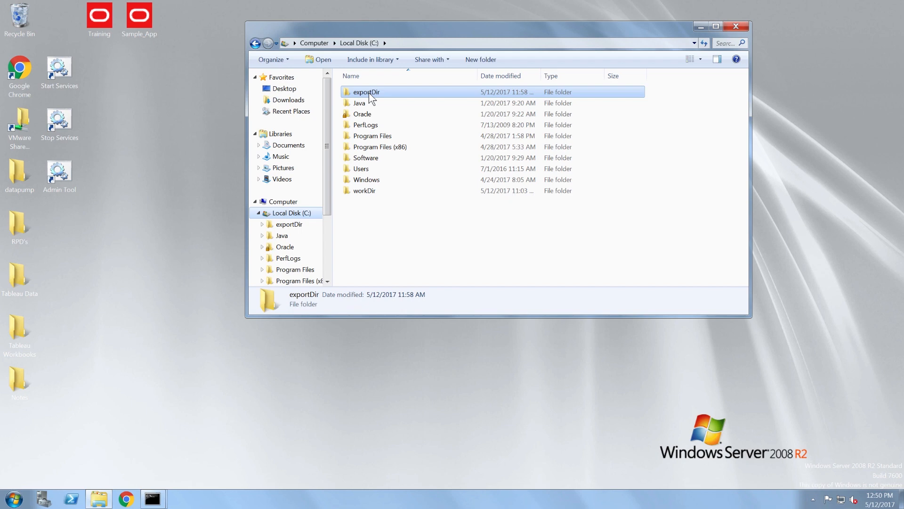
{"action": "double_click", "coordinate": [369, 93]}
{"action": "double_click", "coordinate": [369, 93]}
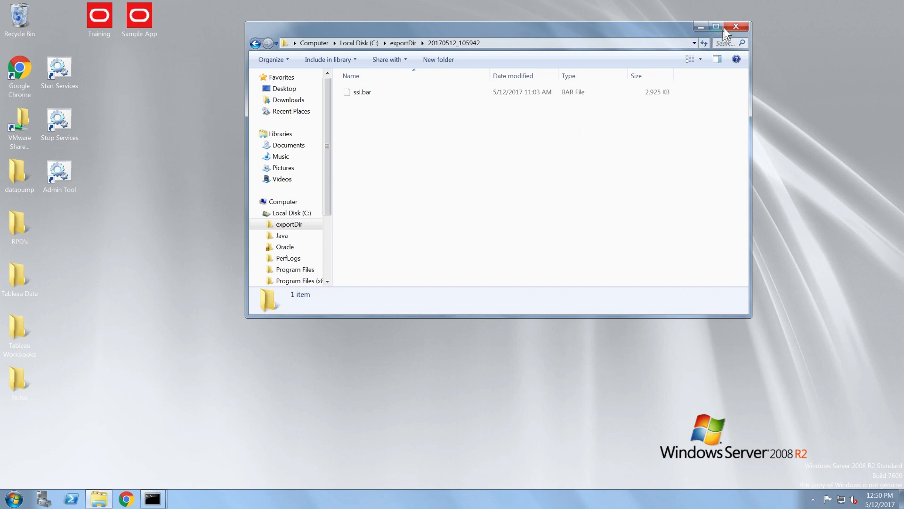
{"action": "left_click", "coordinate": [701, 29]}
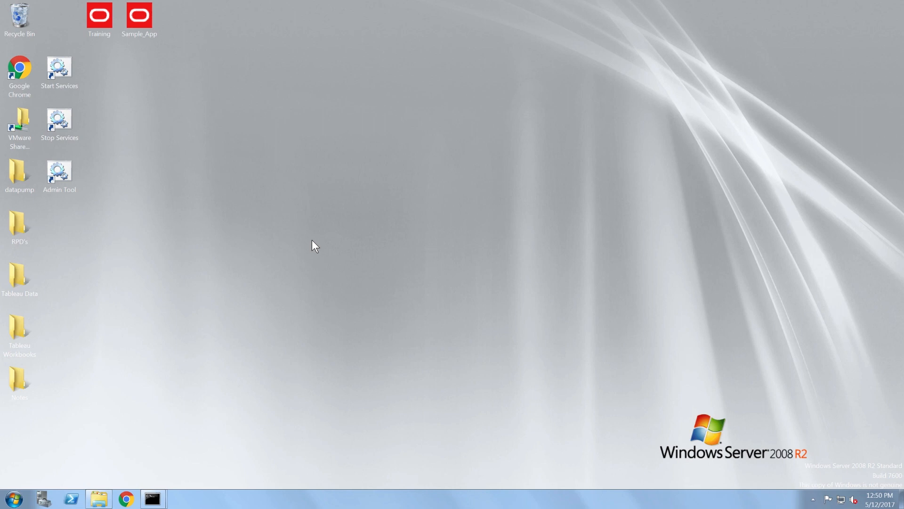
Step: Go to obiee12ctm:9502/analytics in Chrome and sign in as weblogic
{"action": "left_click", "coordinate": [126, 499]}
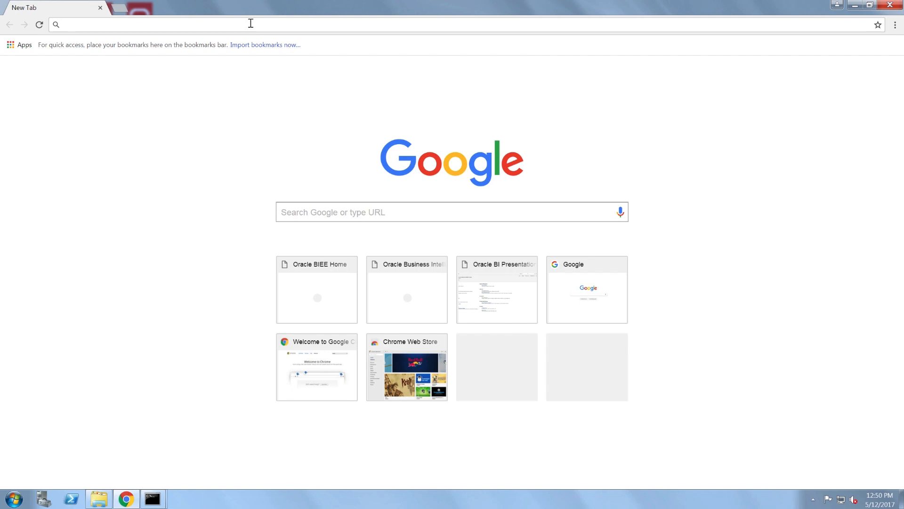
{"action": "type", "text": "obiee12ctrn:9502/analytics"}
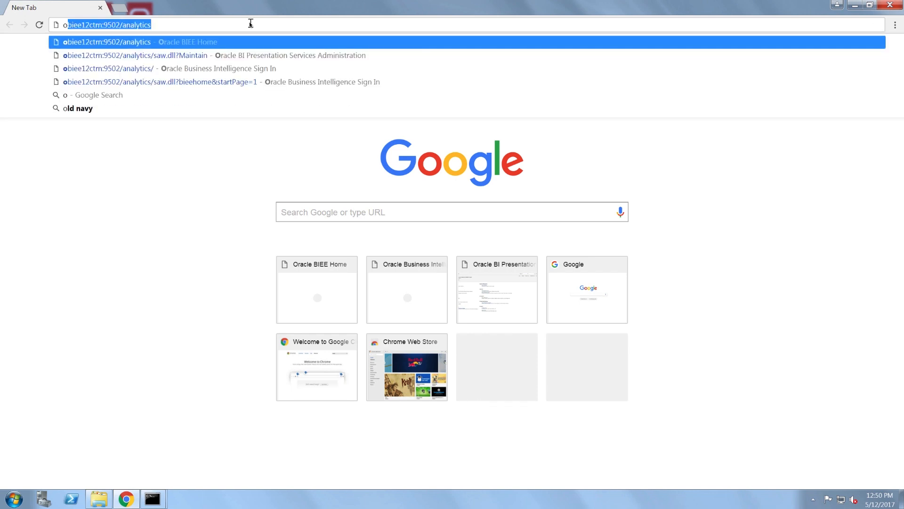
{"action": "key", "text": "Return"}
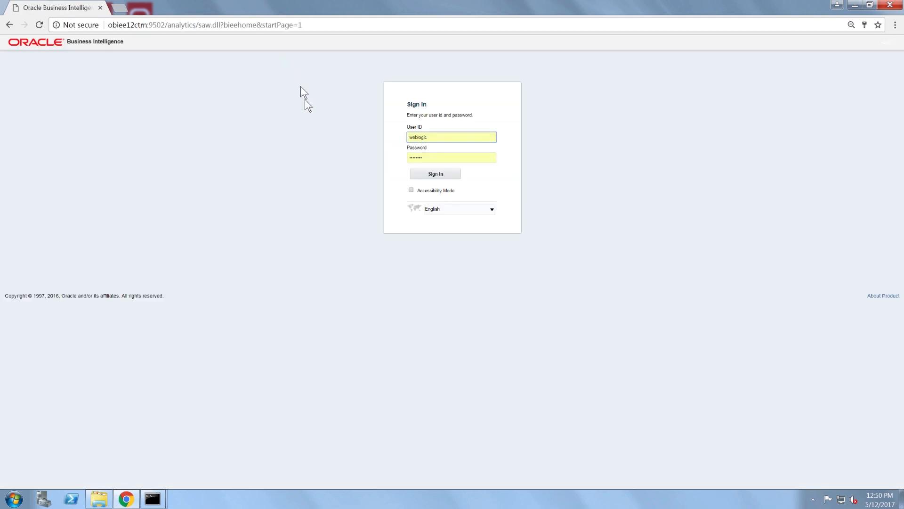
{"action": "left_click", "coordinate": [435, 174]}
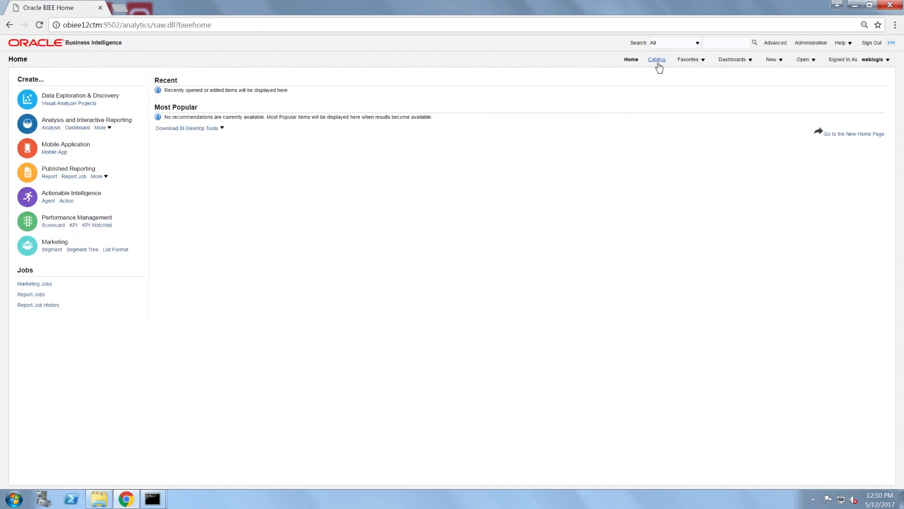
Step: Expand Shared Folders in the Catalog, check the New Analysis subject area list including Sample Sales Lite, then close Chrome
{"action": "left_click", "coordinate": [657, 59]}
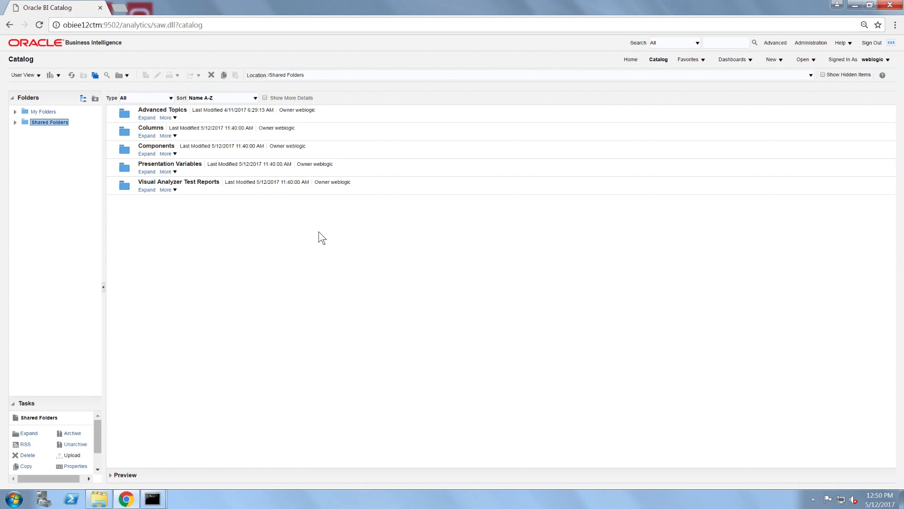
{"action": "left_click", "coordinate": [17, 123]}
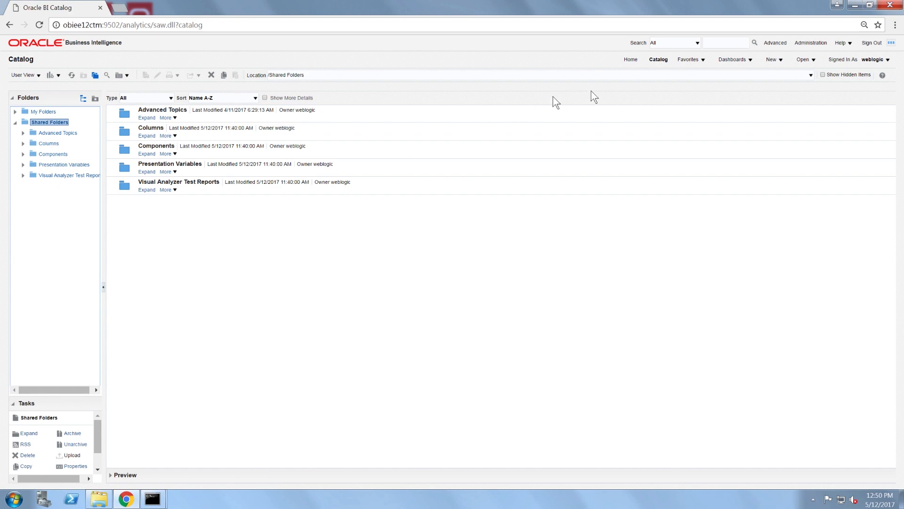
{"action": "left_click", "coordinate": [777, 58]}
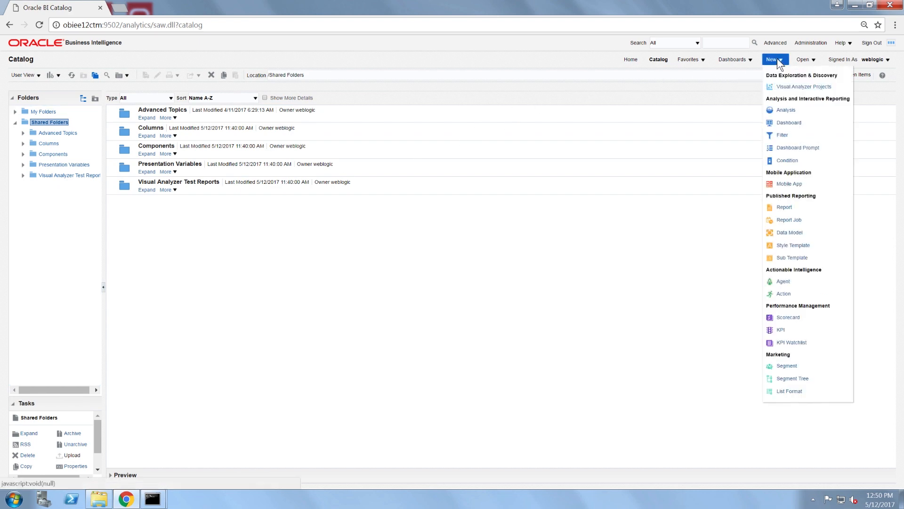
{"action": "left_click", "coordinate": [785, 110]}
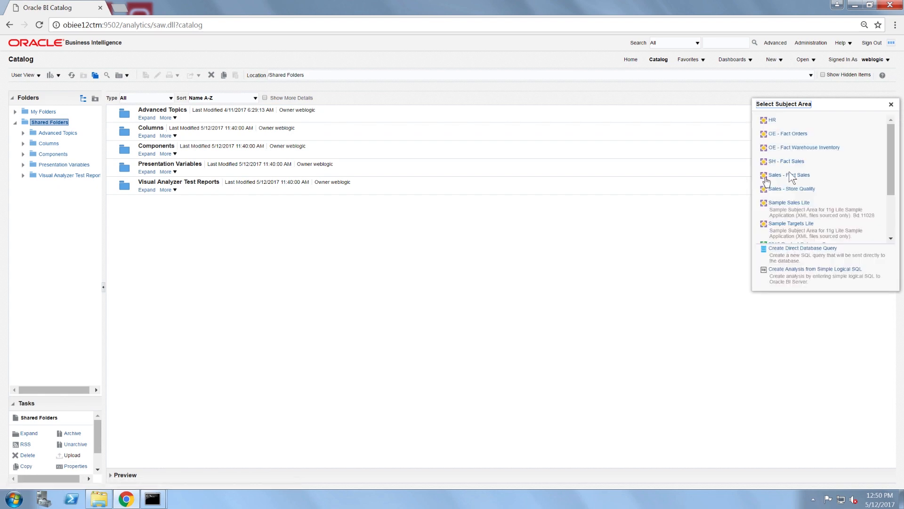
{"action": "mouse_move", "coordinate": [892, 145]}
{"action": "left_mouse_down"}
{"action": "mouse_move", "coordinate": [886, 165]}
{"action": "mouse_move", "coordinate": [889, 121]}
{"action": "left_mouse_up"}
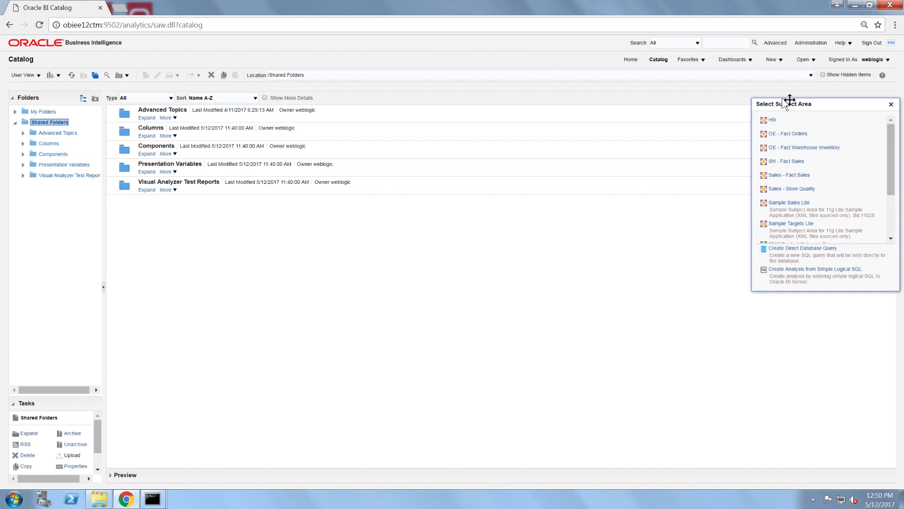
{"action": "left_click", "coordinate": [714, 102]}
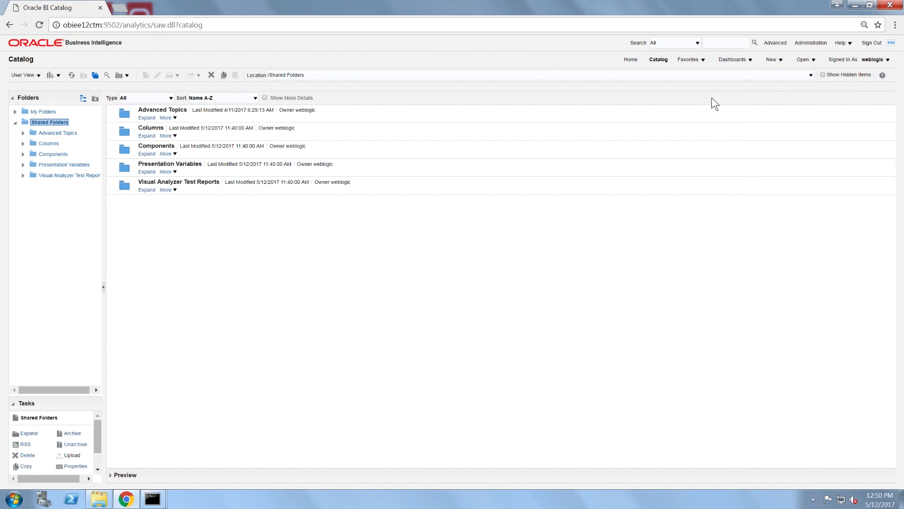
{"action": "left_click", "coordinate": [889, 7]}
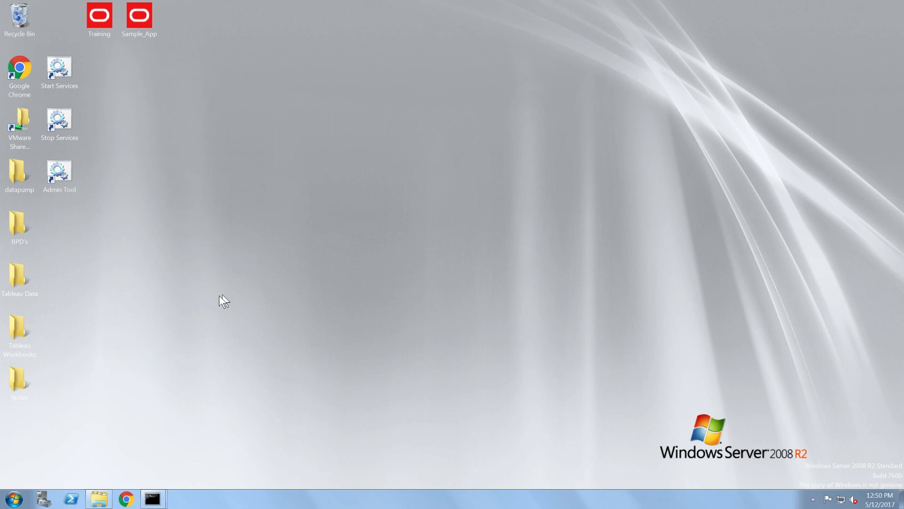
{"action": "mouse_move", "coordinate": [152, 499]}
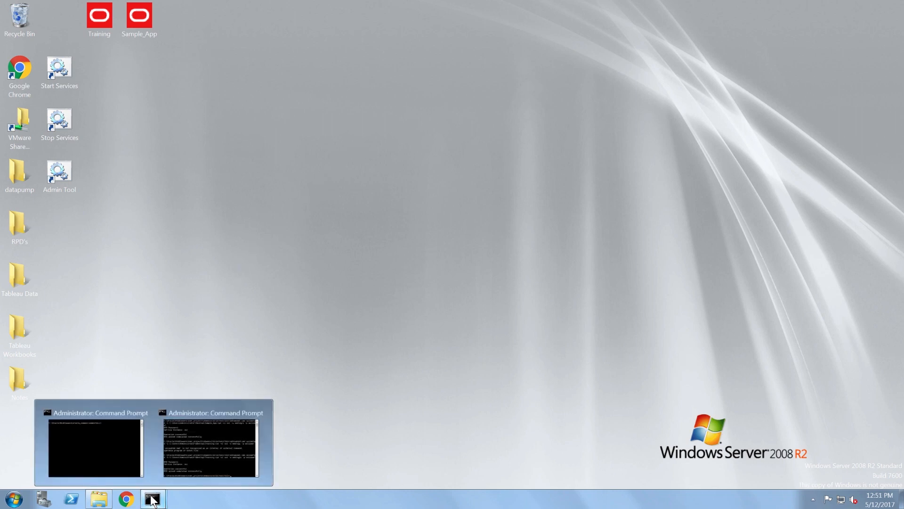
Step: Restore the Command Prompt and run wlst.cmd from oracle_common\common\bin
{"action": "left_click", "coordinate": [81, 450]}
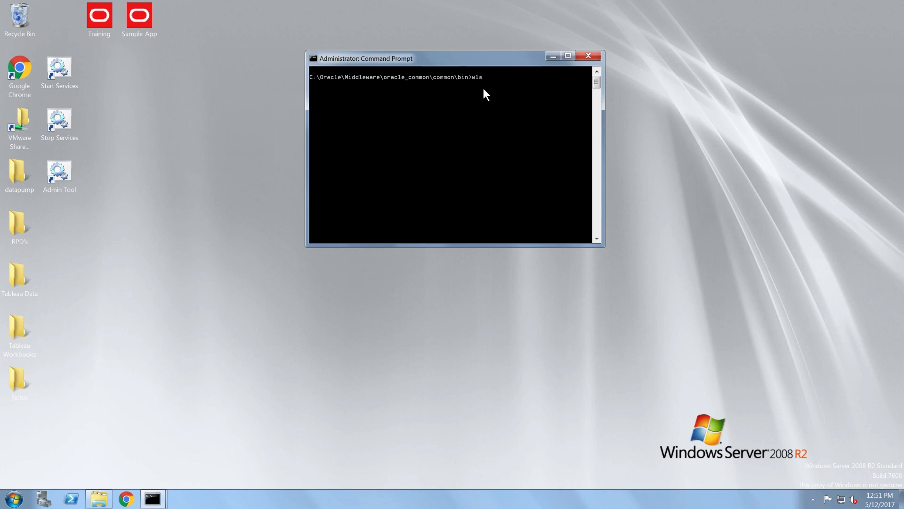
{"action": "type", "text": "d"}
{"action": "key", "text": "Return"}
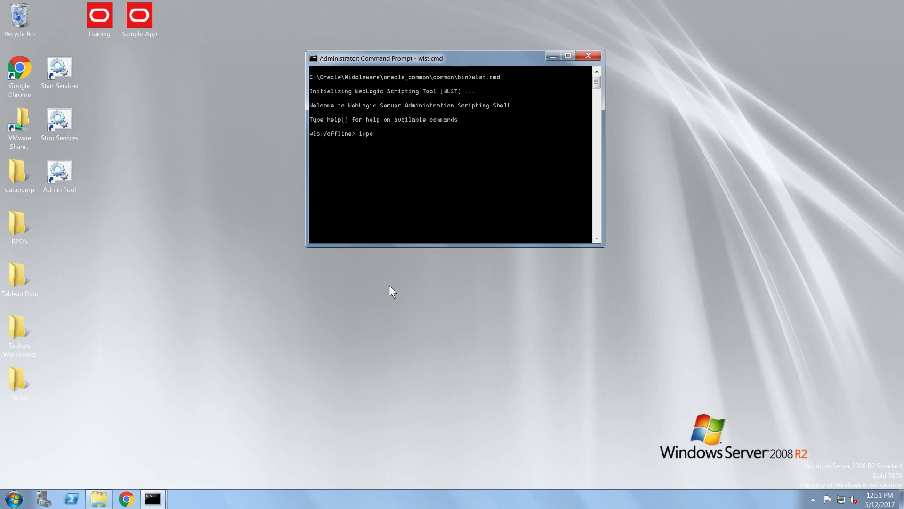
{"action": "type", "text": "ServiceIn"}
{"action": "type", "text": "stance('"}
{"action": "type", "text": "C:/Oracle/"}
{"action": "type", "text": "Middleware/us"}
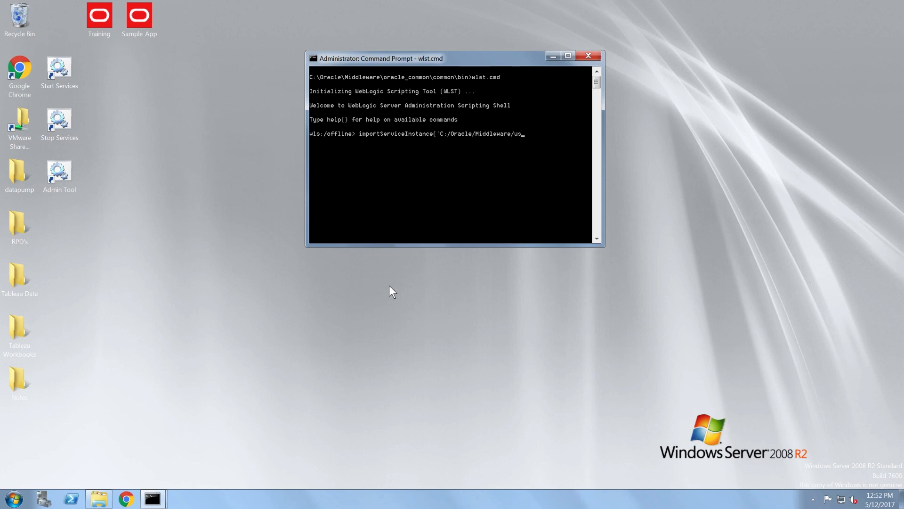
{"action": "type", "text": "er_projects"}
{"action": "type", "text": "/domains/"}
{"action": "type", "text": "bi"}
{"action": "type", "text": "','ssi','C:/"}
{"action": "type", "text": "Oracle/Middlewa"}
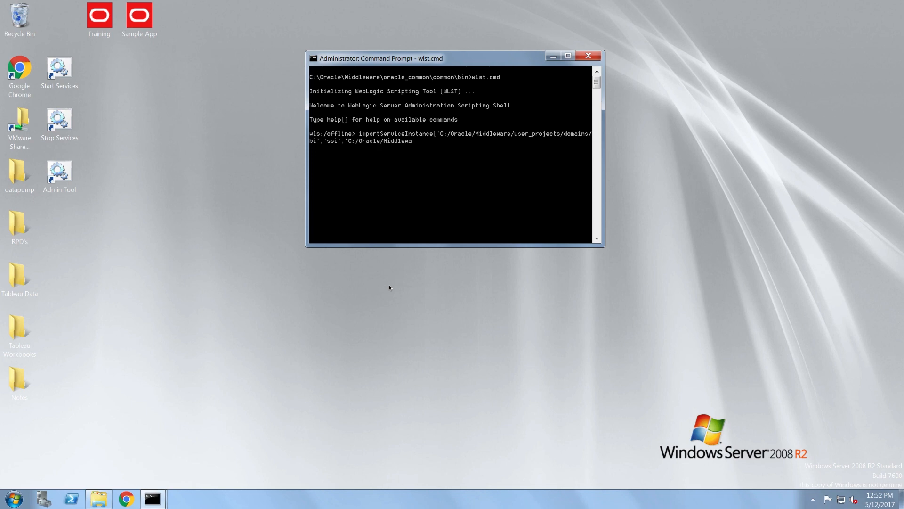
{"action": "type", "text": "re/bi/bifoundation/"}
{"action": "type", "text": "samples/"}
{"action": "type", "text": "sampleapplite"}
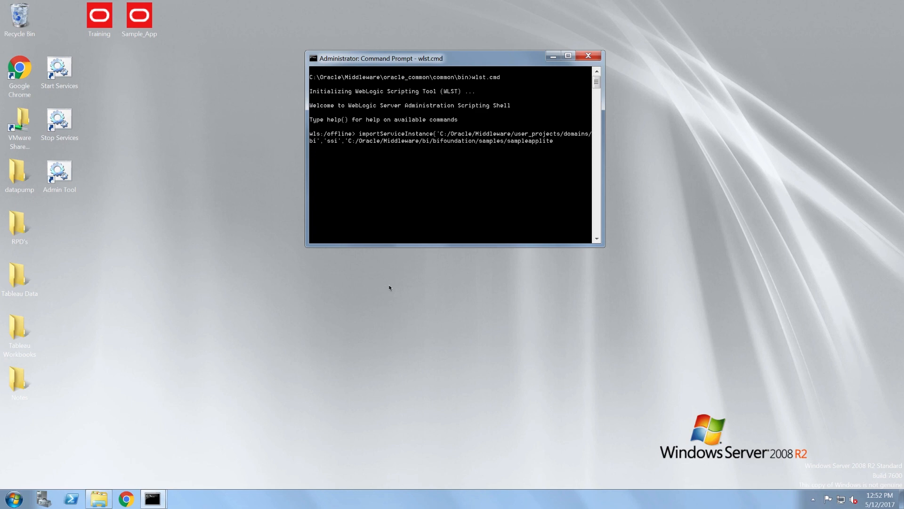
{"action": "type", "text": "/SampleAppLite"}
{"action": "type", "text": "bar')"}
Step: Run importServiceInstance with the bi domain path, 'ssi' and the SampleAppLite.bar path at the WLST prompt
{"action": "key", "text": "Return"}
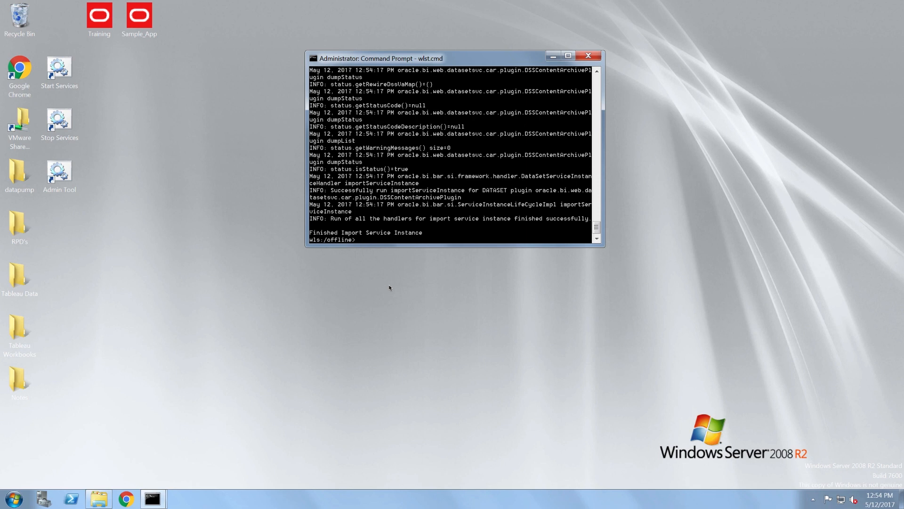
Step: After 'Finished Import Service Instance', launch the Stop Services desktop shortcut
{"action": "left_click", "coordinate": [92, 115]}
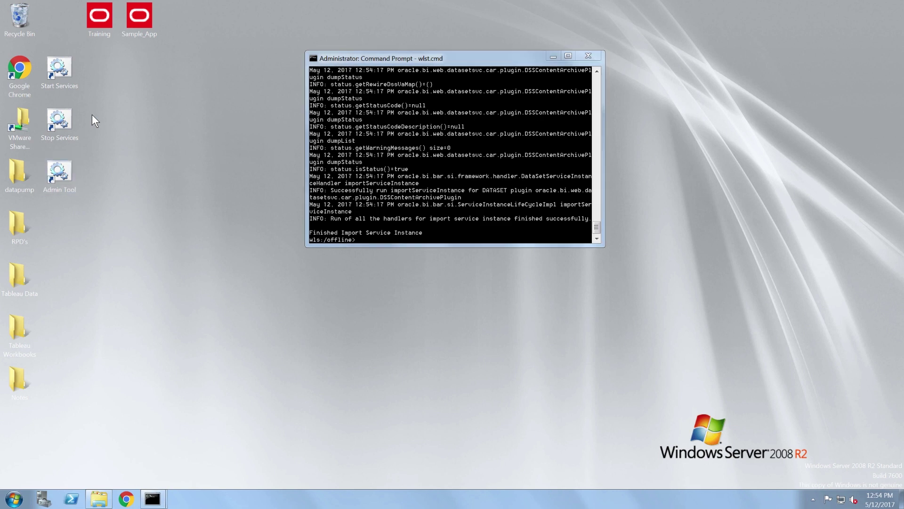
{"action": "double_click", "coordinate": [59, 121]}
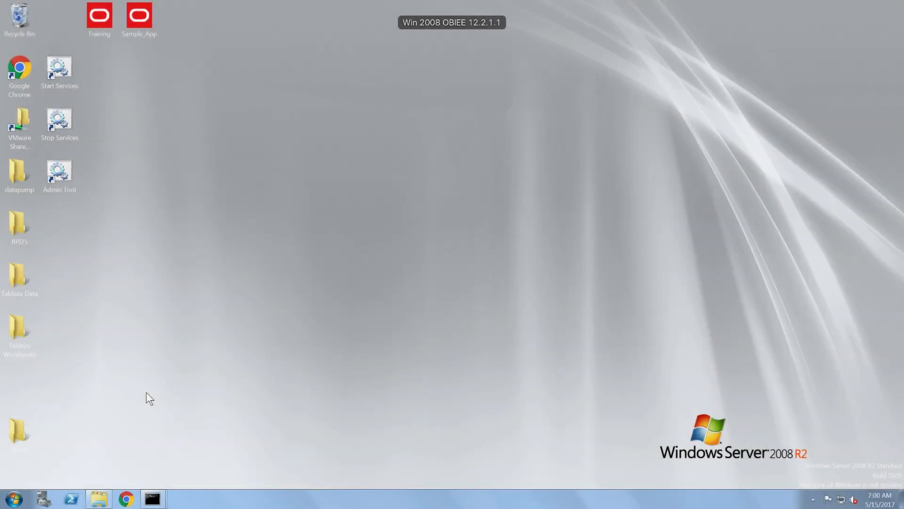
Step: Go to the obiee12ctm:9502/analytics address in Chrome and sign in to reach the BIEE Home page
{"action": "left_click", "coordinate": [128, 501]}
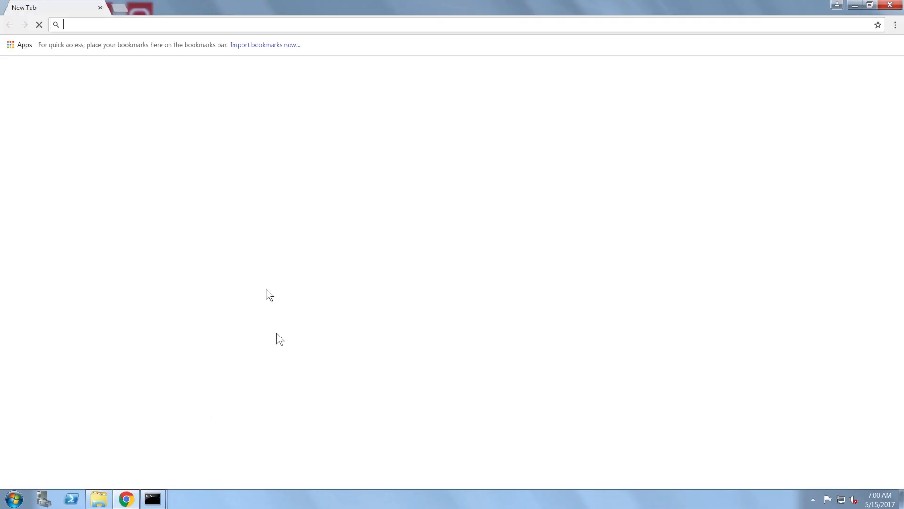
{"action": "type", "text": "obiee12ctrn:9502/analytics"}
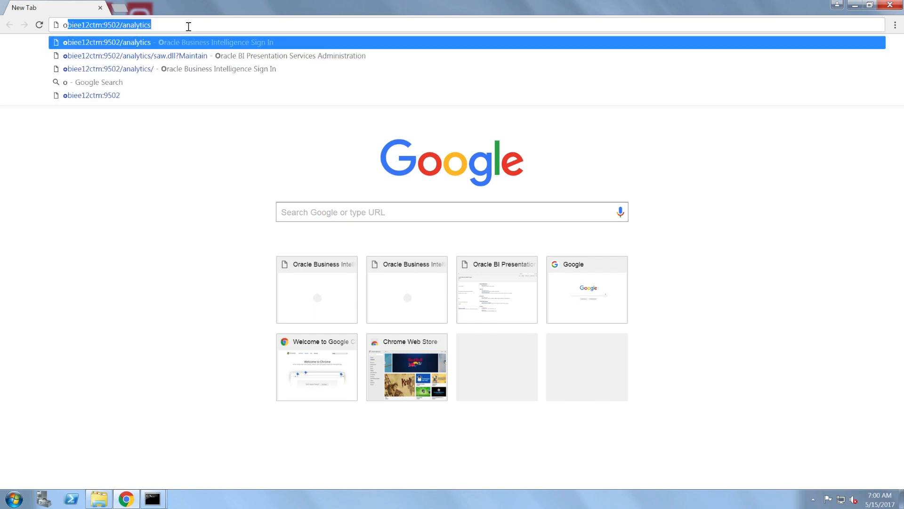
{"action": "key", "text": "Down"}
{"action": "key", "text": "Down"}
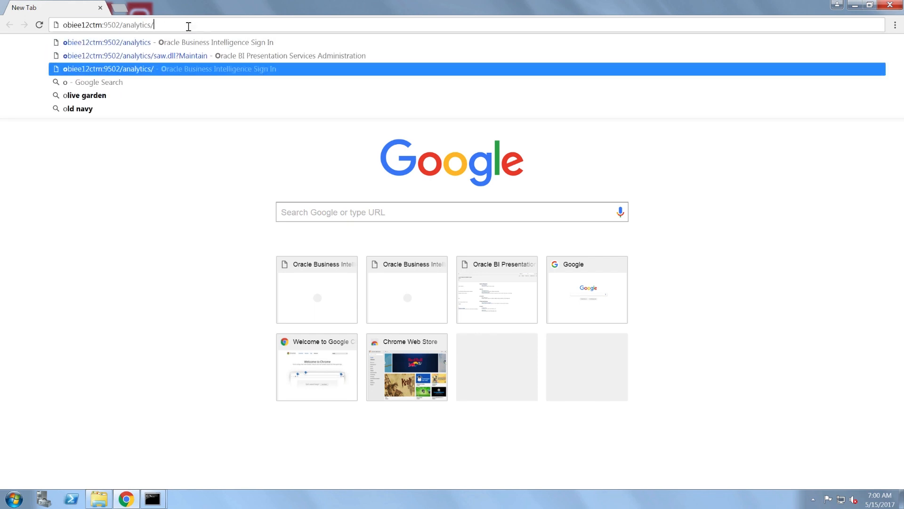
{"action": "key", "text": "Return"}
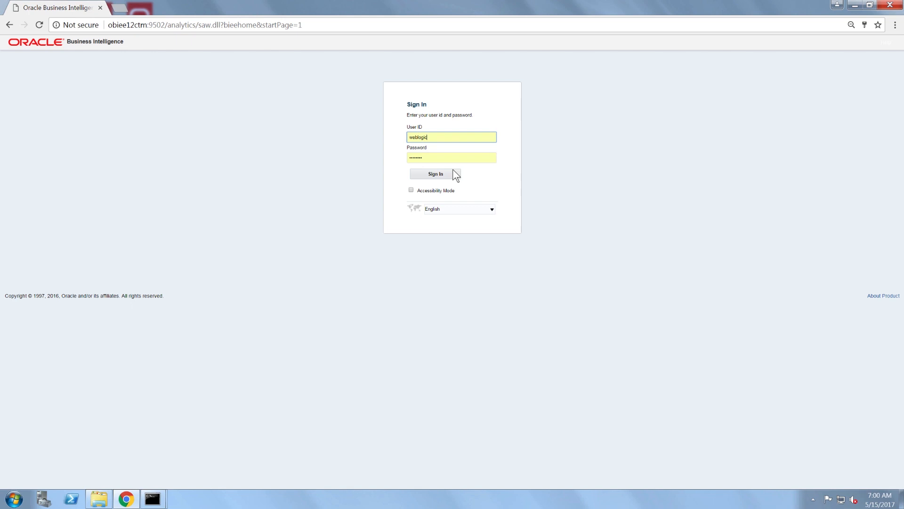
{"action": "left_click", "coordinate": [438, 177]}
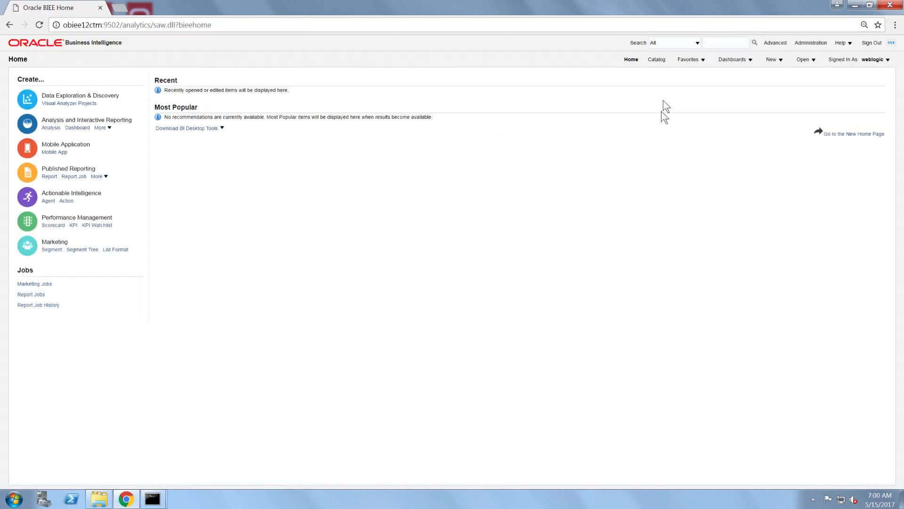
Step: Navigate the catalog through Shared Folders › Sample Lite › Published Reporting › Sample Reports to the Level Based folder
{"action": "left_click", "coordinate": [657, 59]}
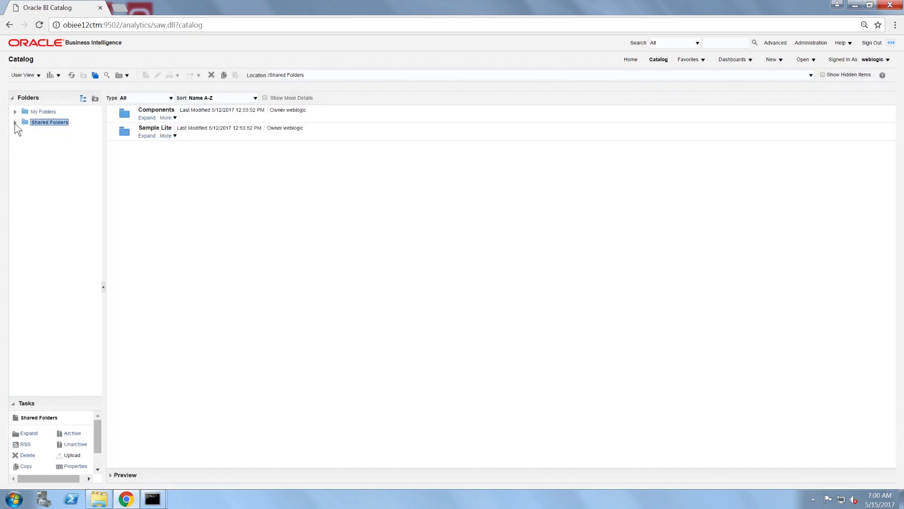
{"action": "left_click", "coordinate": [15, 122]}
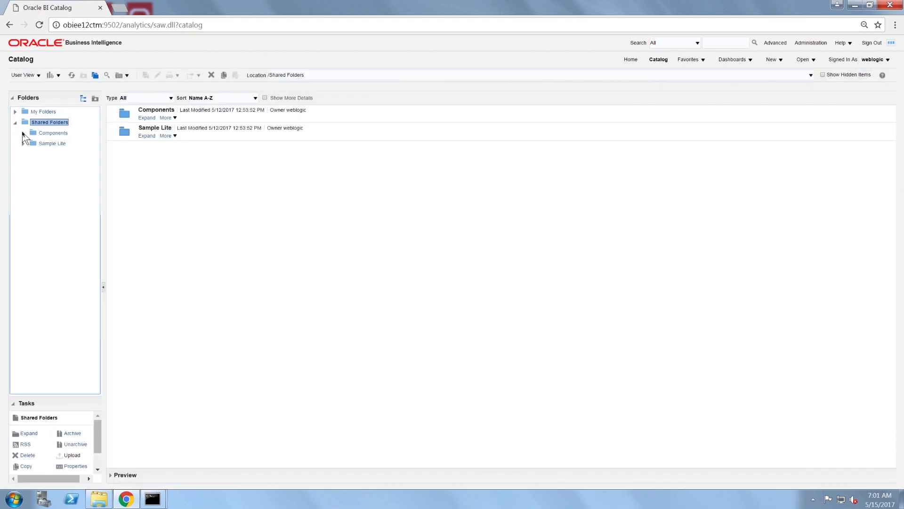
{"action": "left_click", "coordinate": [24, 144]}
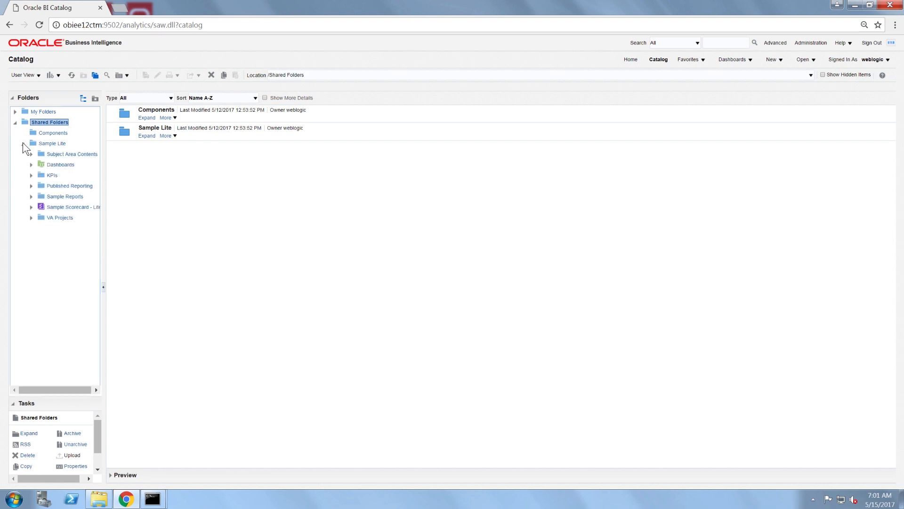
{"action": "left_click", "coordinate": [31, 186]}
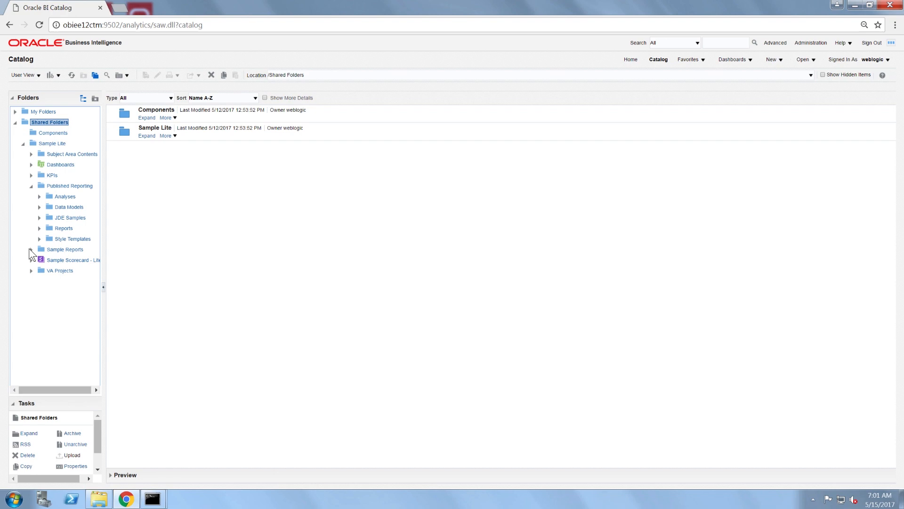
{"action": "left_click", "coordinate": [31, 250]}
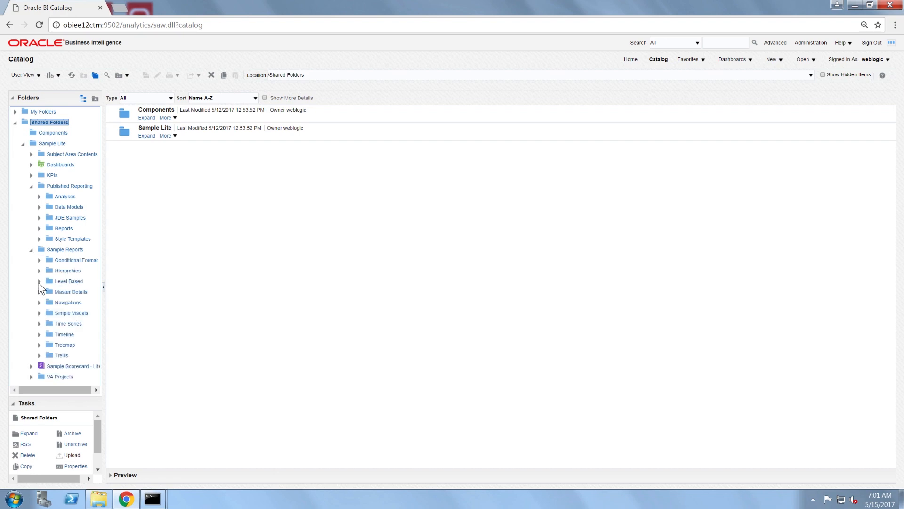
{"action": "left_click", "coordinate": [55, 282]}
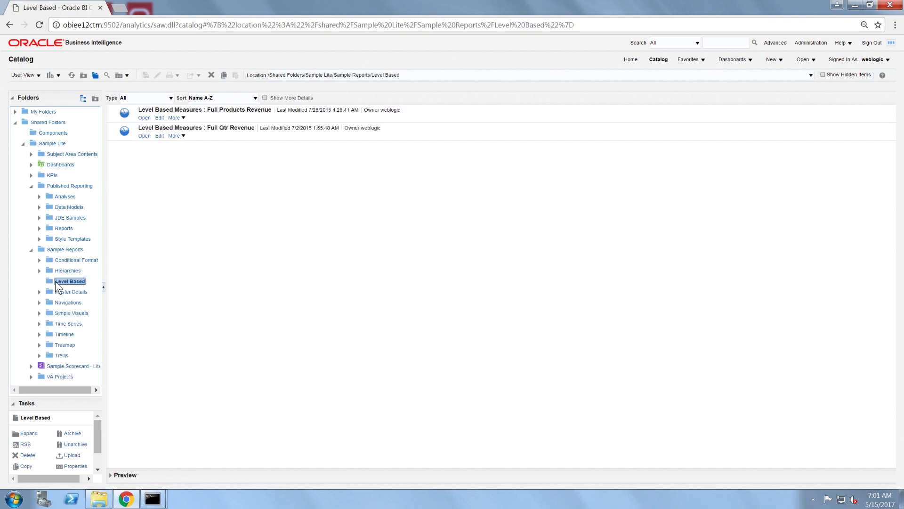
Step: Create a new Analysis from the header's New menu, bringing up the Select Subject Area list
{"action": "left_click", "coordinate": [772, 59]}
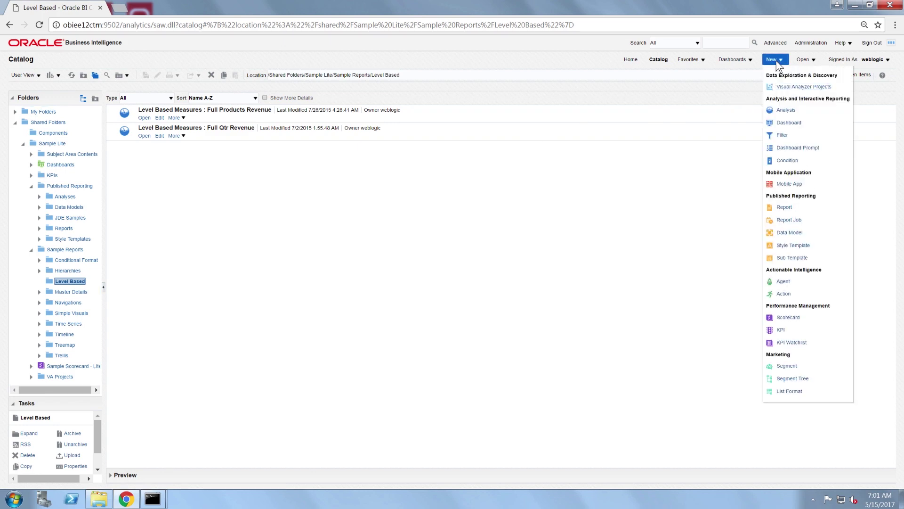
{"action": "left_click", "coordinate": [785, 111]}
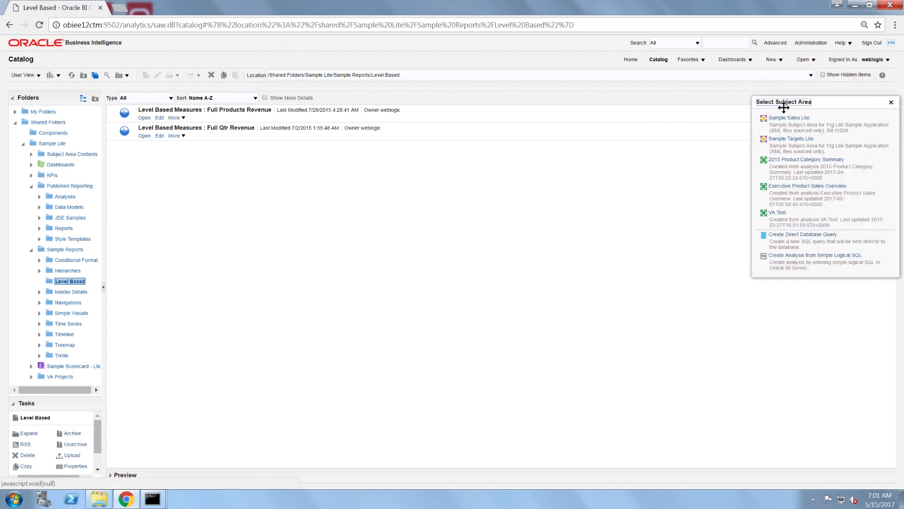